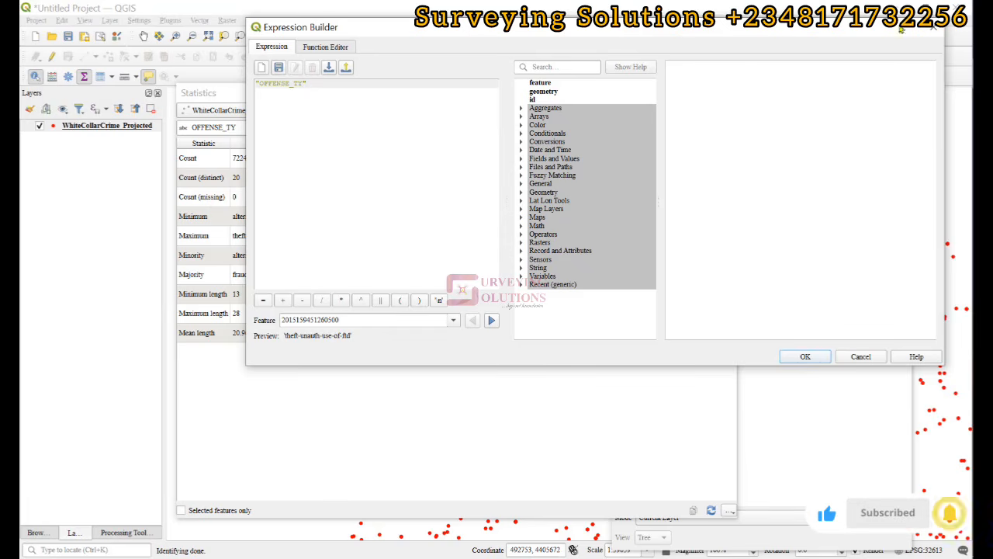
Step: Close the expression builder and the Statistics window for the OFFENSE_TY field
{"action": "left_click", "coordinate": [930, 29]}
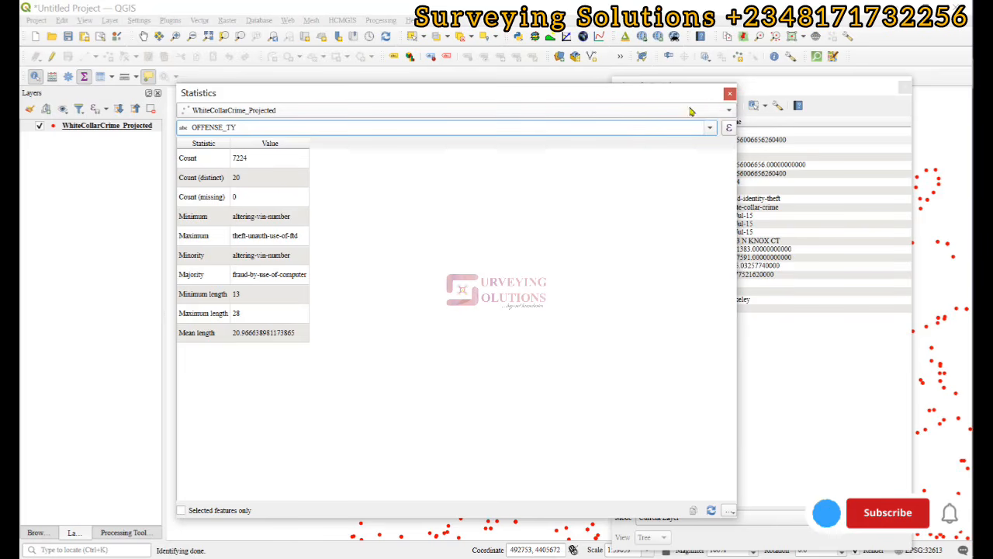
{"action": "left_click", "coordinate": [729, 94]}
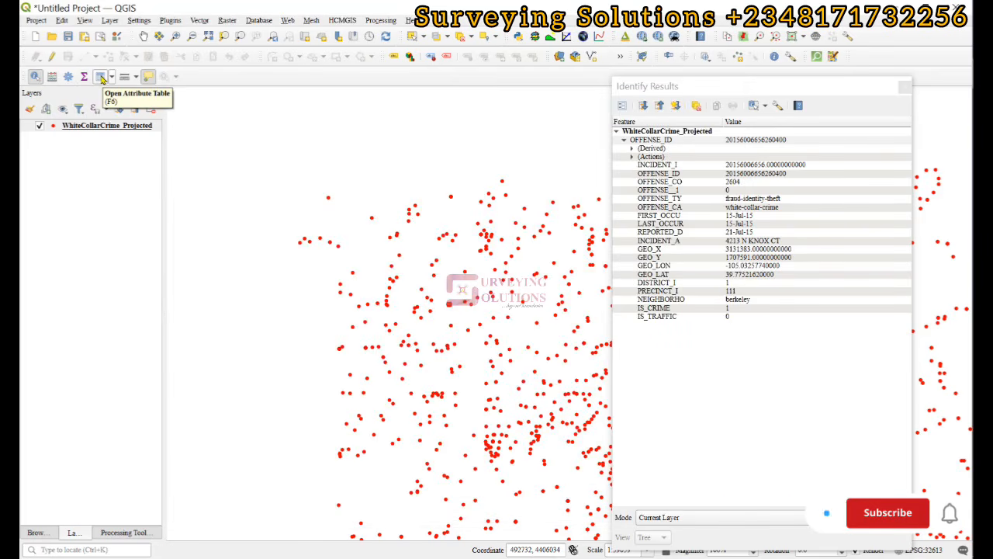
Step: Open the full attribute table of WhiteCollarCrime_Projected, look through its last columns and dock it in the main window
{"action": "left_click", "coordinate": [101, 78]}
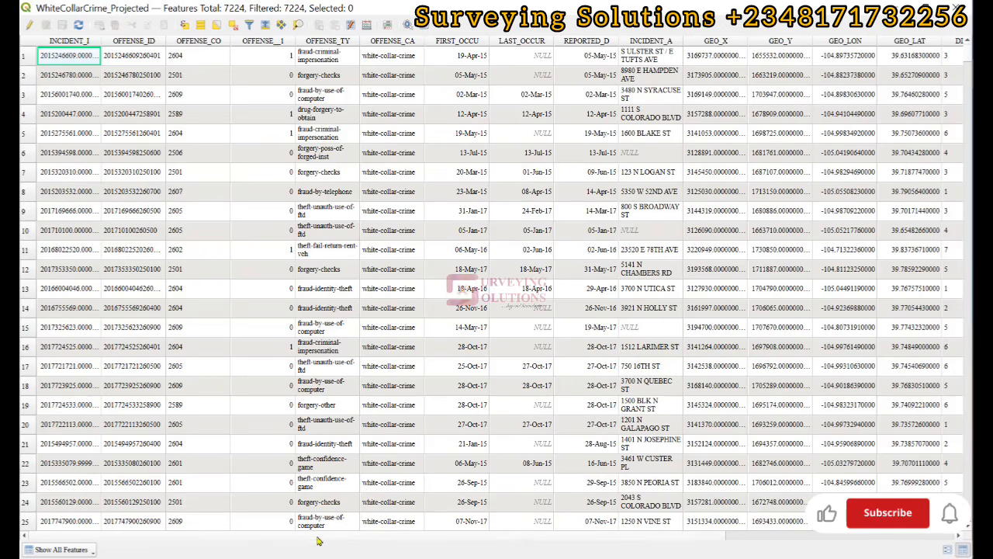
{"action": "left_click_drag", "start_coordinate": [368, 542], "coordinate": [683, 536]}
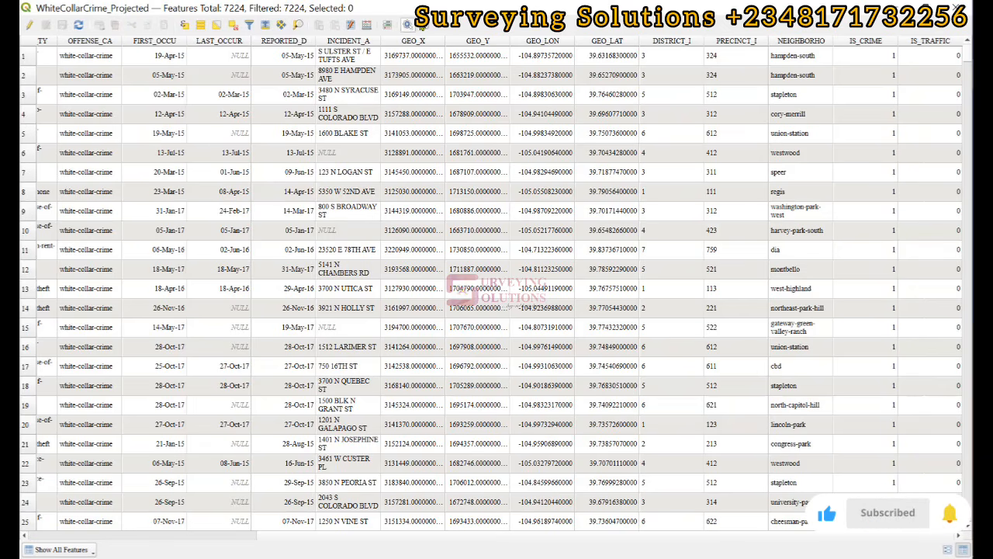
{"action": "left_click", "coordinate": [421, 25]}
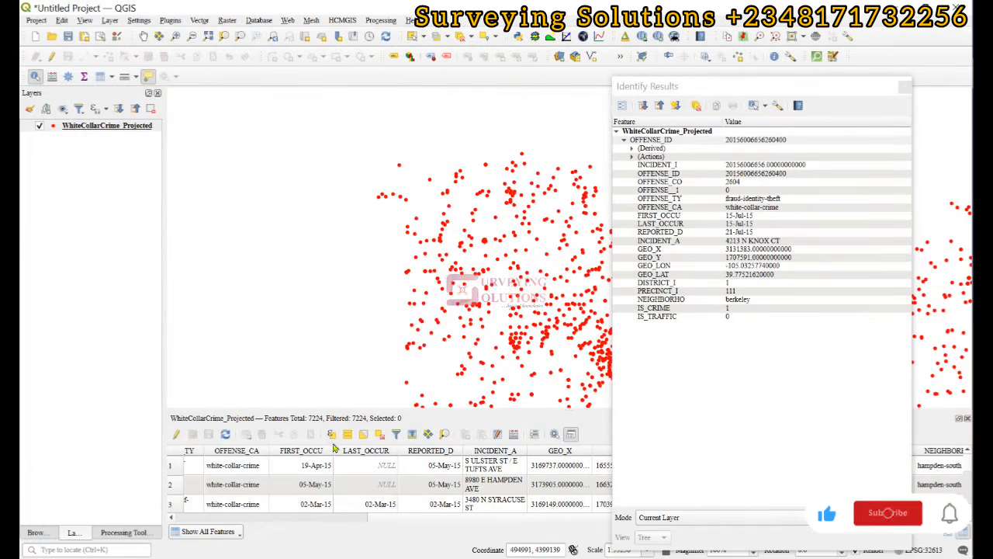
Step: Open the WhiteCollarCrime_Projected attribute table limited to selected features
{"action": "left_click", "coordinate": [135, 78]}
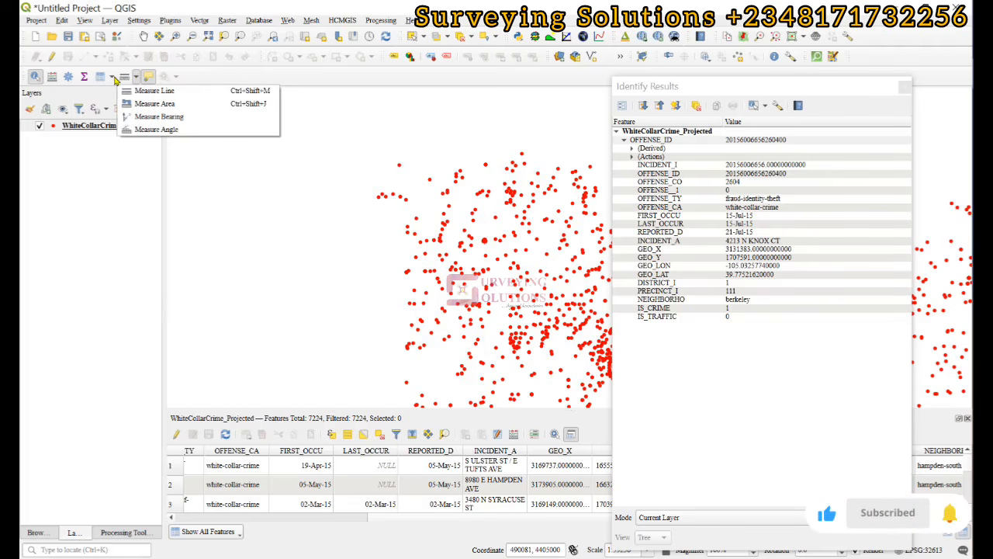
{"action": "left_click", "coordinate": [112, 78]}
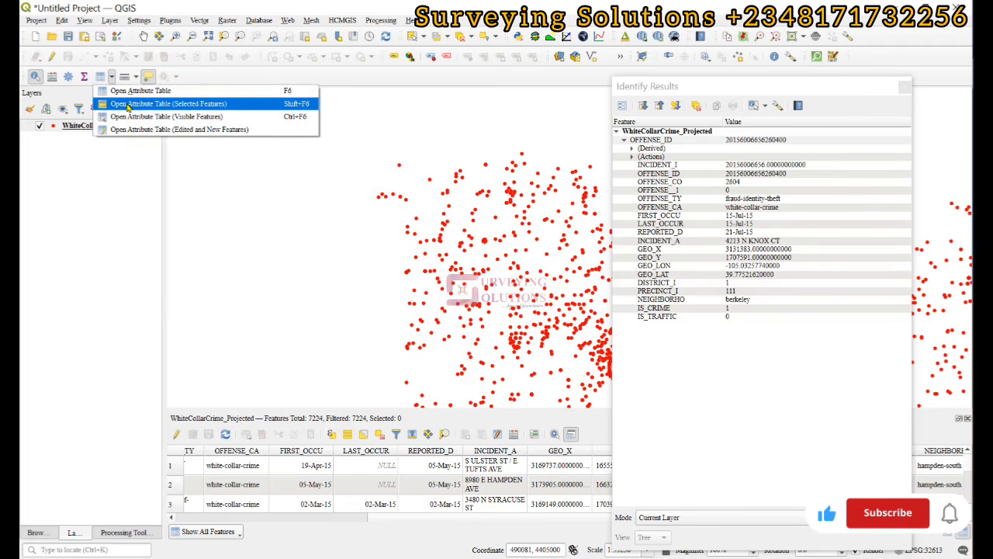
{"action": "left_click", "coordinate": [222, 104]}
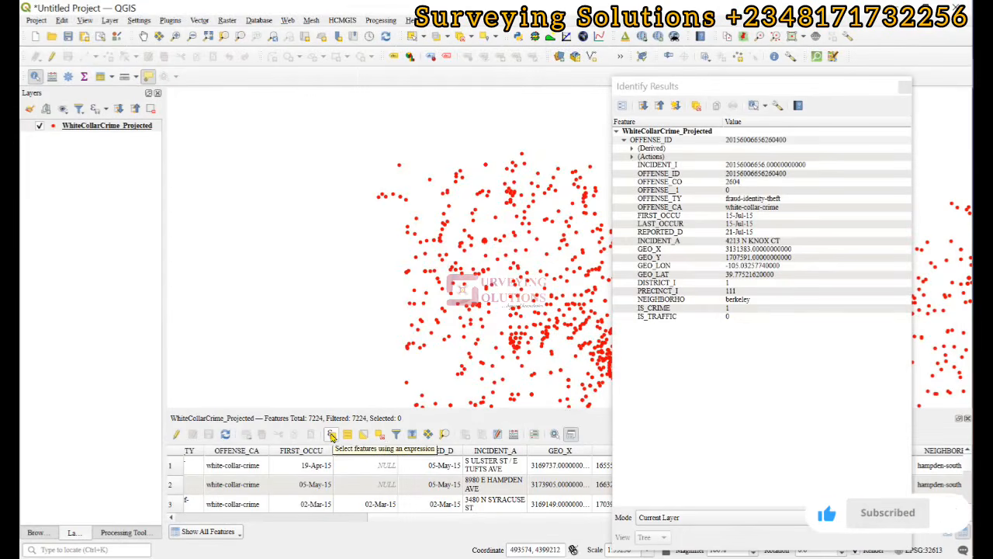
Step: Select the WhiteCollarCrime_Projected features matching the expression "OFFENSE_TY" = 'fraud-identity-theft' and close the selection dialog
{"action": "left_click", "coordinate": [331, 435]}
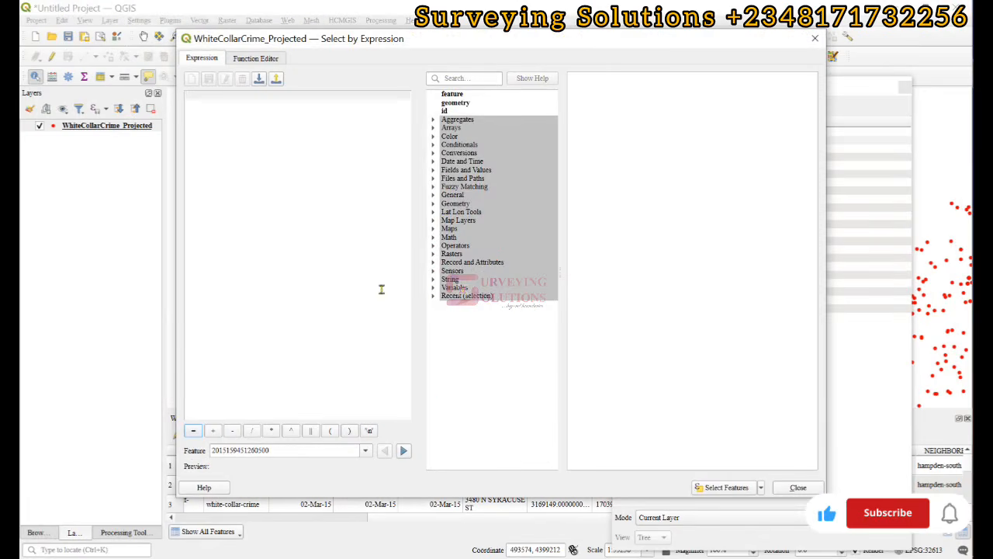
{"action": "left_click", "coordinate": [435, 171]}
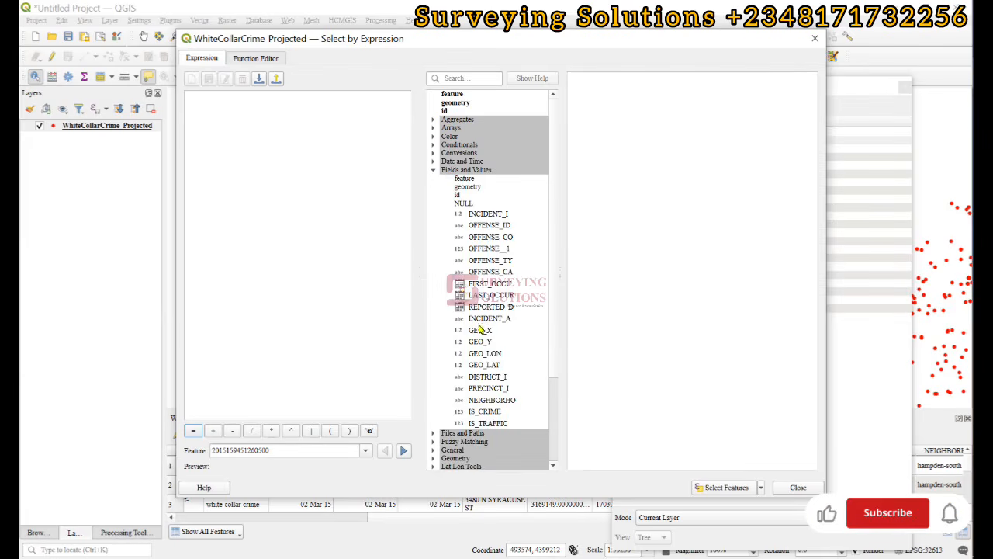
{"action": "double_click", "coordinate": [488, 263]}
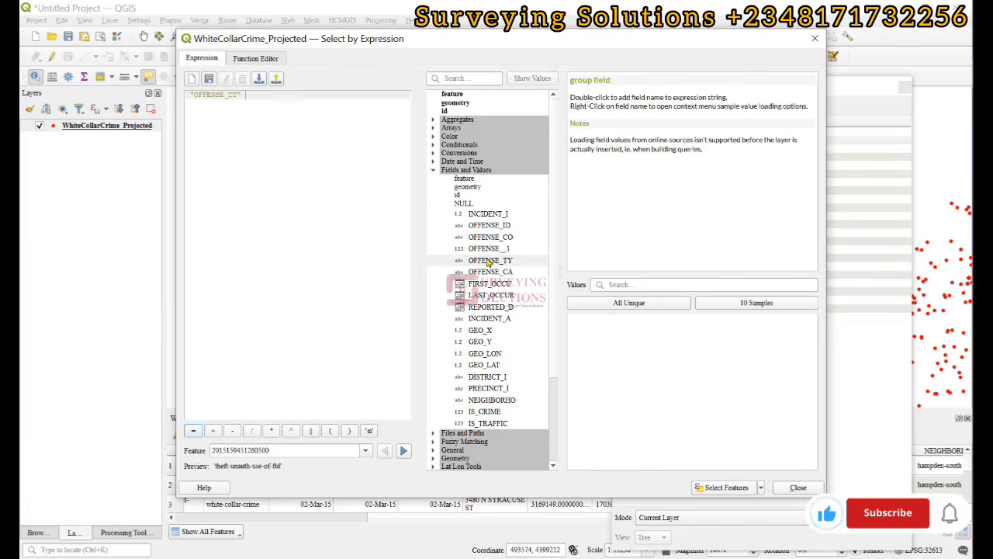
{"action": "left_click", "coordinate": [592, 304]}
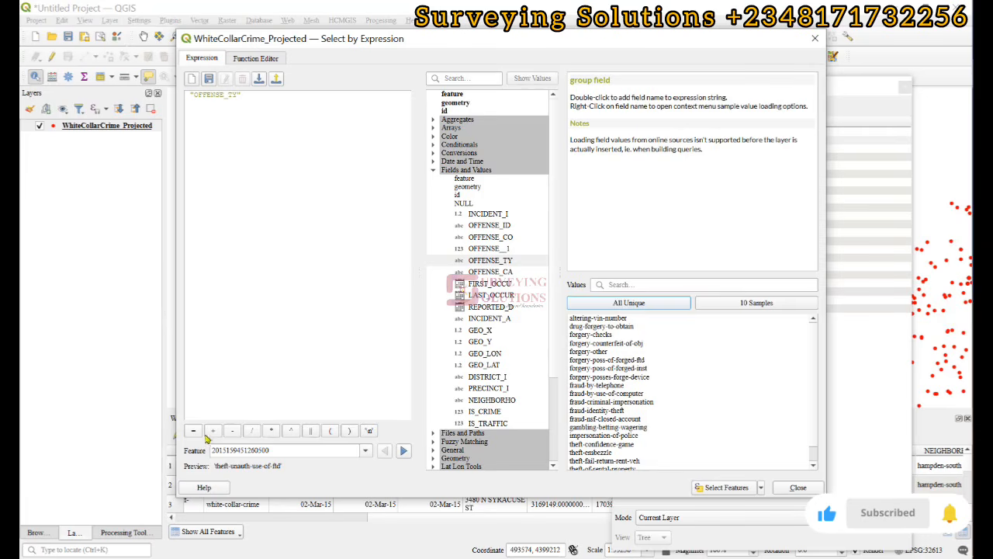
{"action": "left_click", "coordinate": [193, 432]}
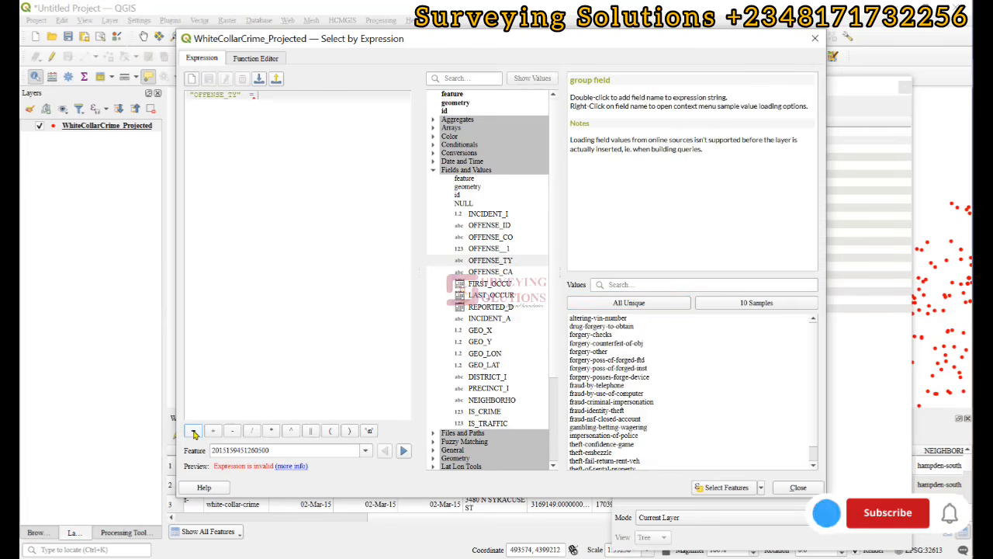
{"action": "double_click", "coordinate": [598, 411]}
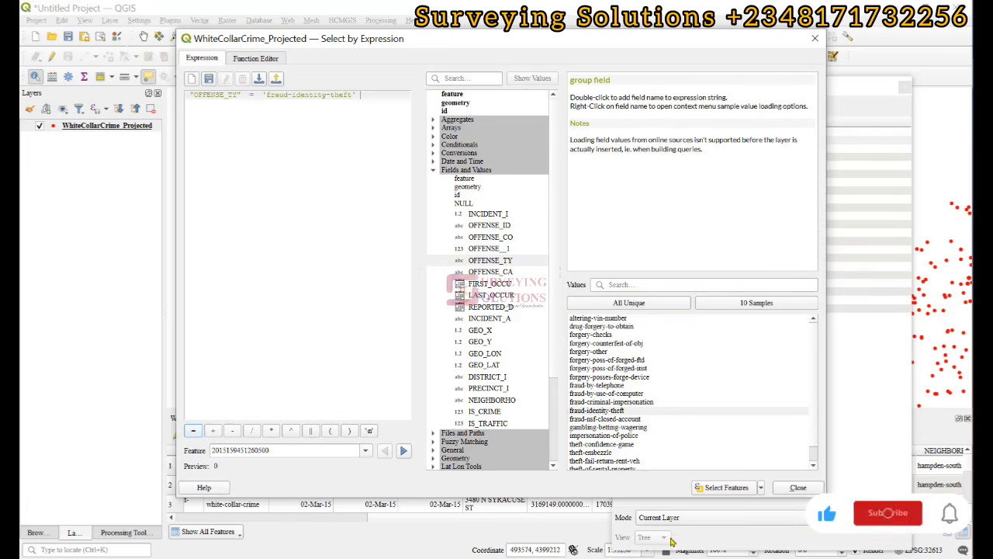
{"action": "left_click", "coordinate": [702, 487]}
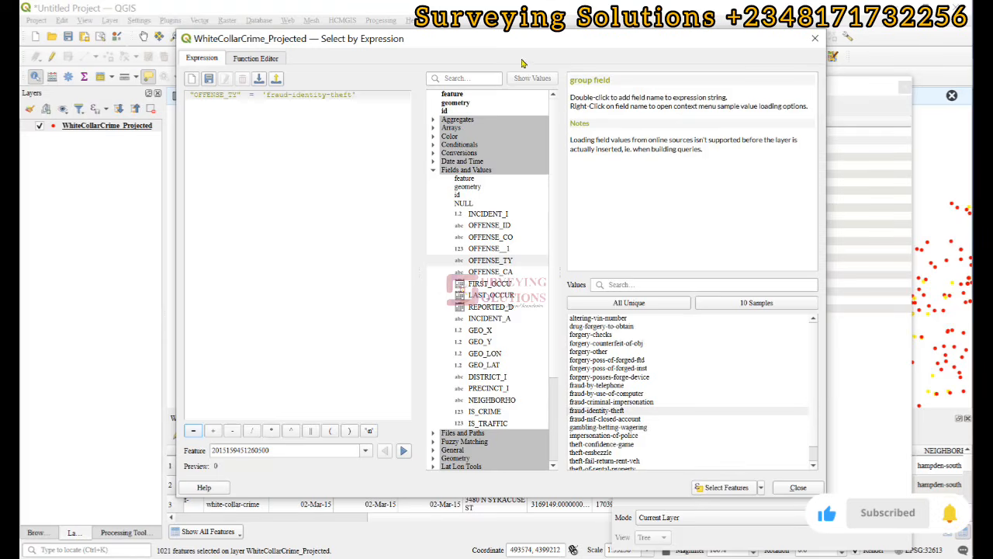
{"action": "left_click_drag", "start_coordinate": [538, 38], "coordinate": [514, 521]}
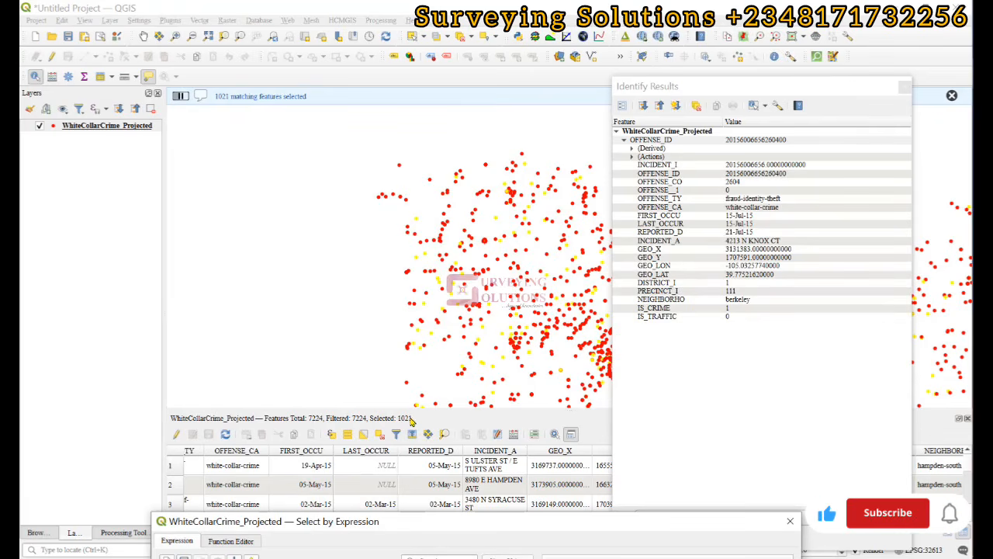
{"action": "left_click", "coordinate": [791, 522]}
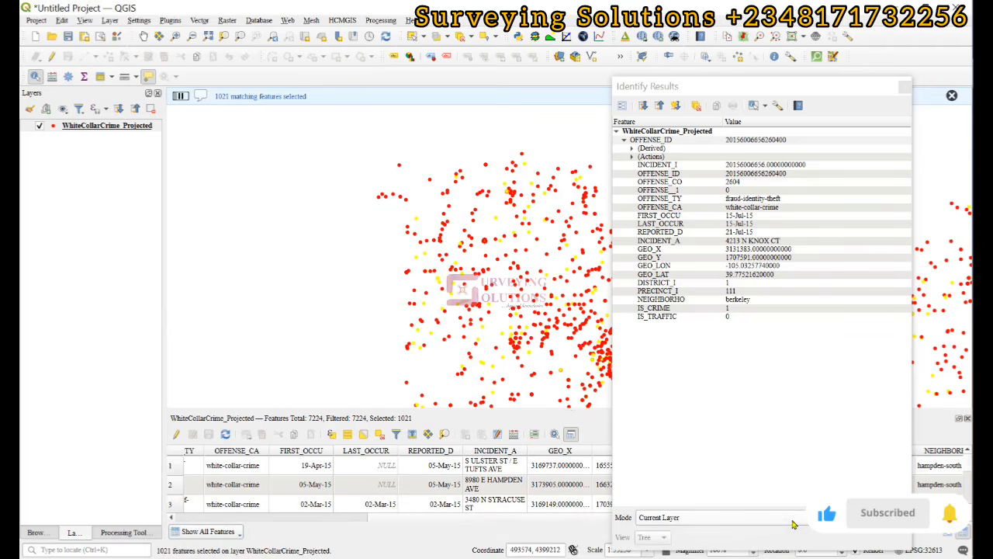
Step: View the identity-theft records in a selected-features attribute table, deselect all features there and close that table
{"action": "left_click", "coordinate": [112, 76]}
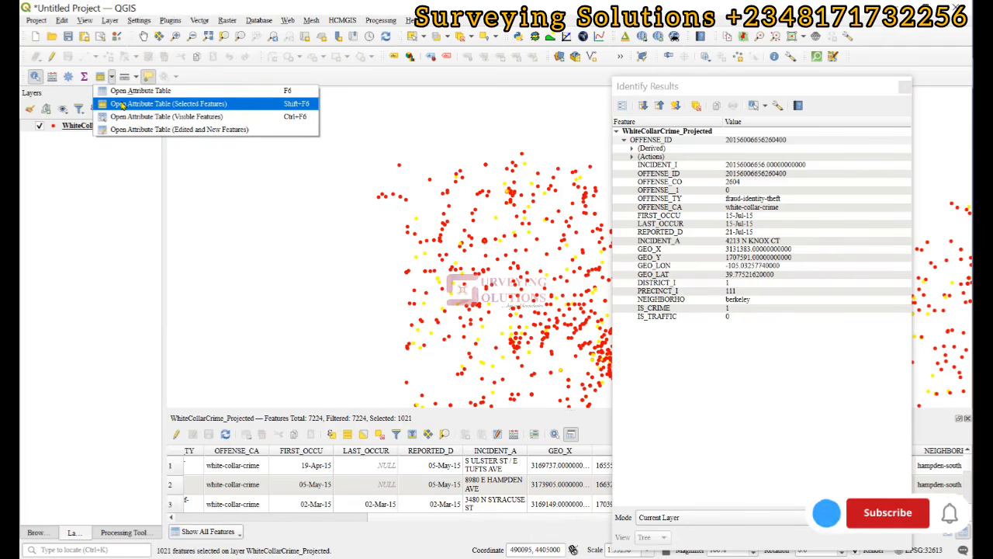
{"action": "left_click", "coordinate": [122, 104]}
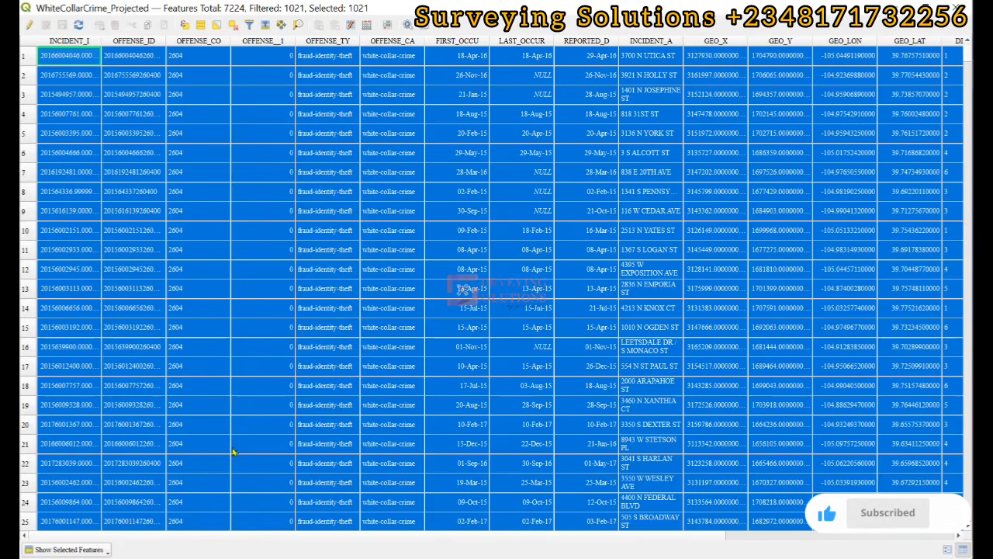
{"action": "left_click", "coordinate": [232, 26]}
{"action": "left_click", "coordinate": [957, 6]}
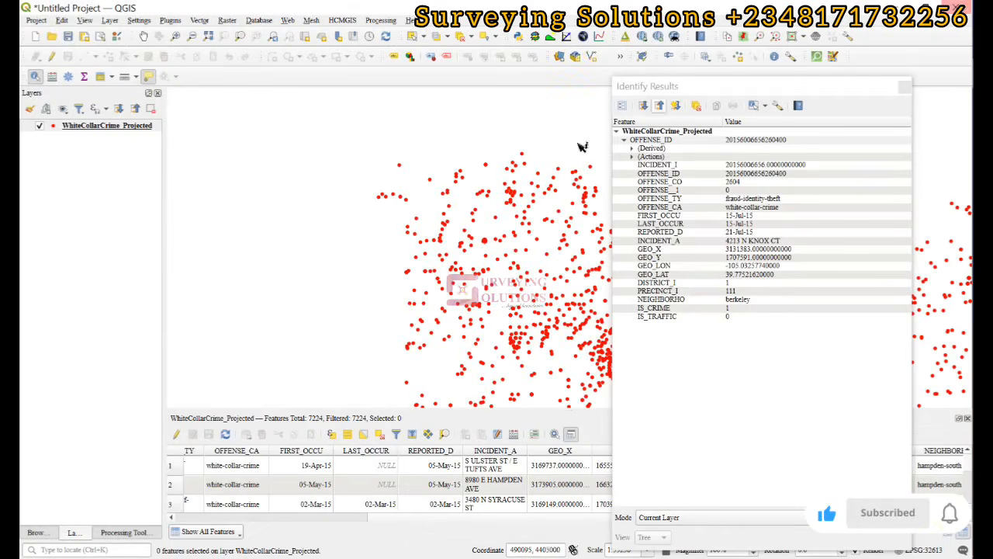
Step: Reopen the selected-features attribute table to check it with the selection cleared, and close it
{"action": "left_click", "coordinate": [113, 79]}
{"action": "left_click", "coordinate": [121, 105]}
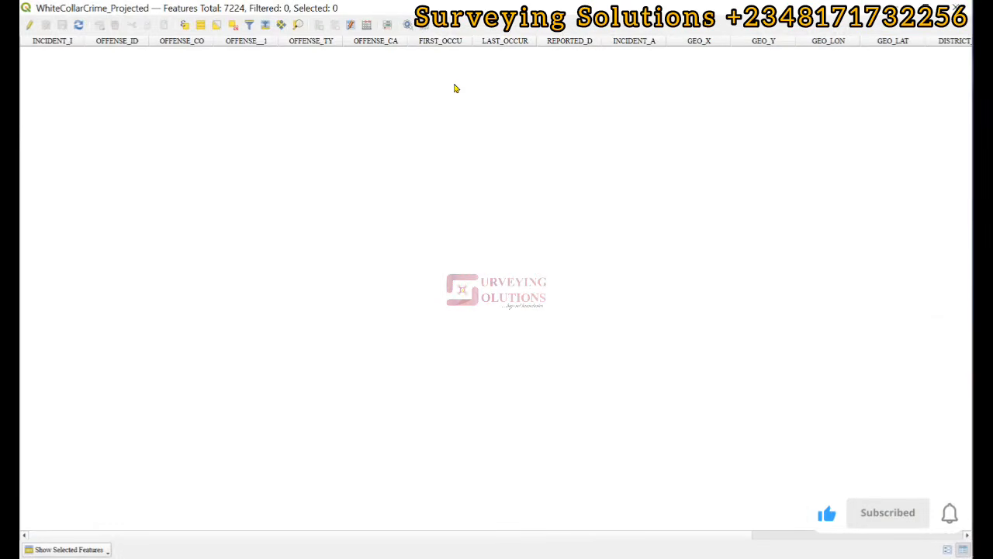
{"action": "left_click", "coordinate": [957, 7]}
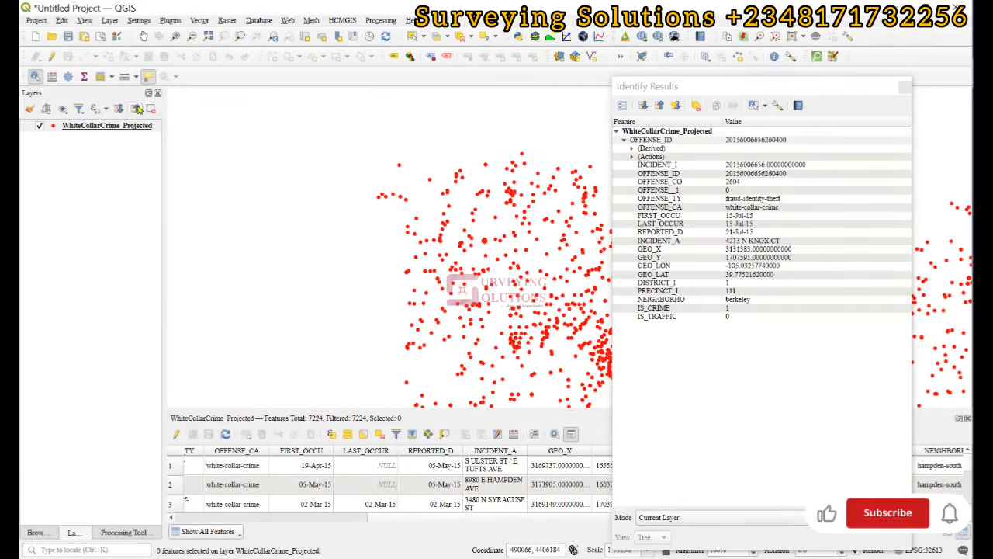
{"action": "left_click", "coordinate": [111, 77]}
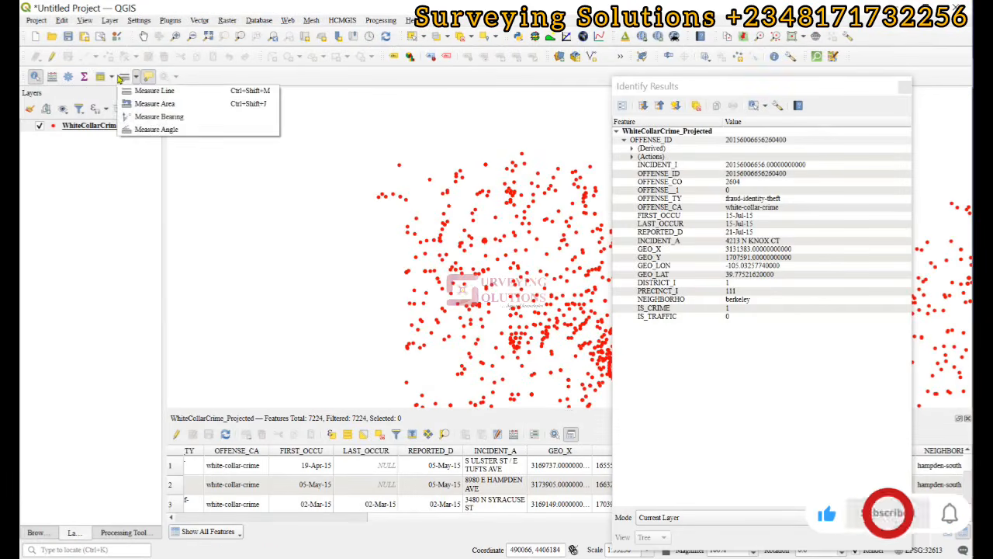
{"action": "left_click", "coordinate": [111, 77]}
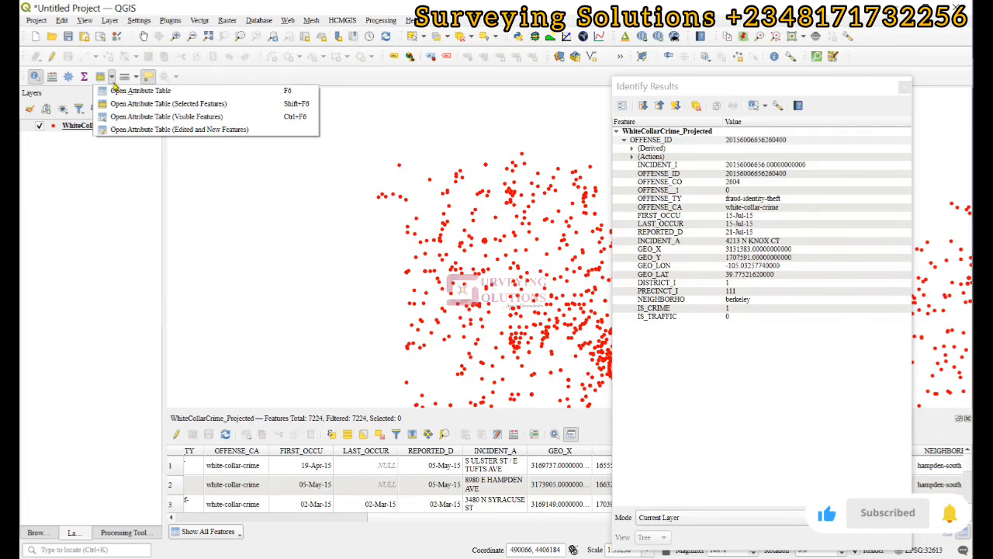
{"action": "left_click", "coordinate": [112, 77]}
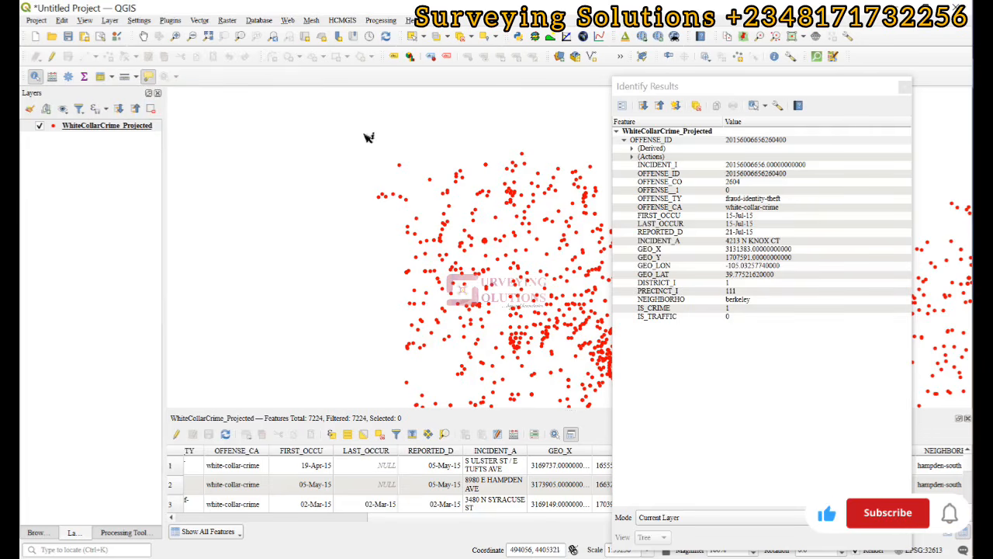
Step: Close the Identify Results window and measure a line from the isolated northwestern crime point southeast across the map points
{"action": "left_click", "coordinate": [905, 88]}
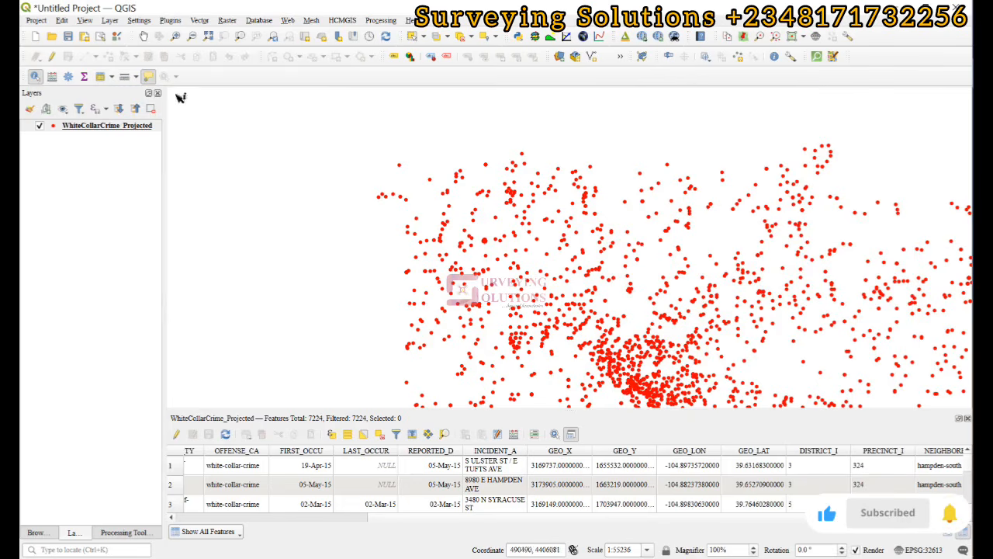
{"action": "left_click", "coordinate": [136, 76]}
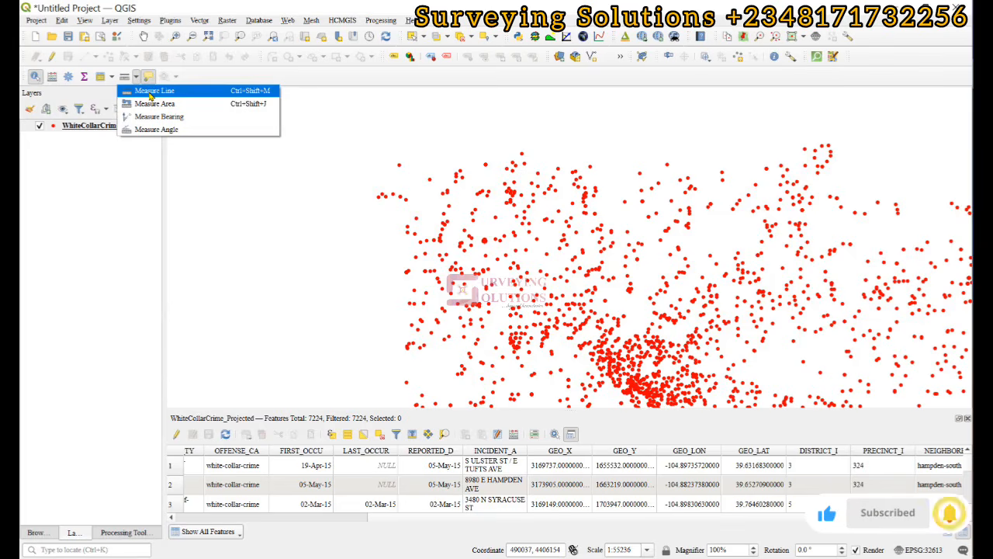
{"action": "left_click", "coordinate": [151, 93]}
{"action": "left_click_drag", "start_coordinate": [407, 129], "coordinate": [162, 203]}
{"action": "left_click", "coordinate": [399, 164]}
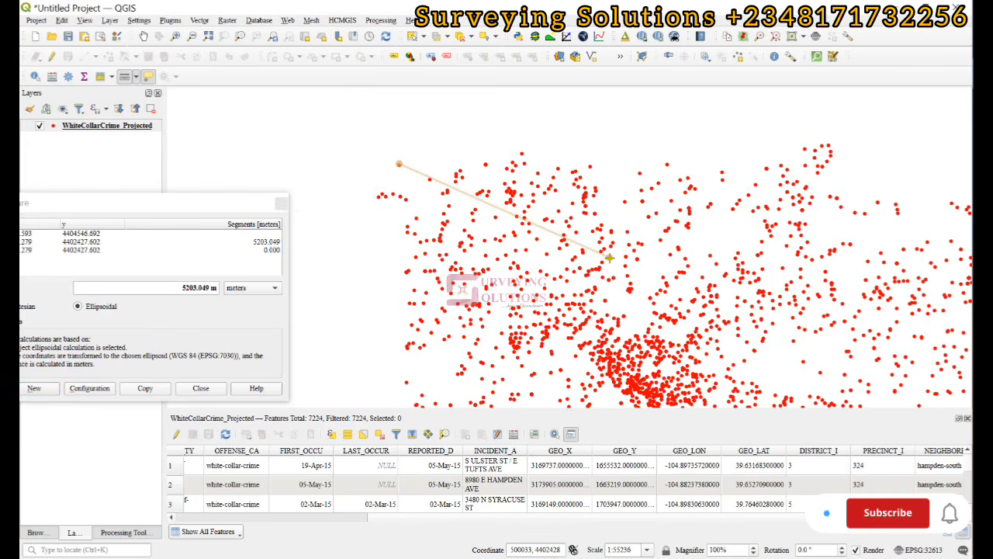
{"action": "right_click", "coordinate": [609, 257]}
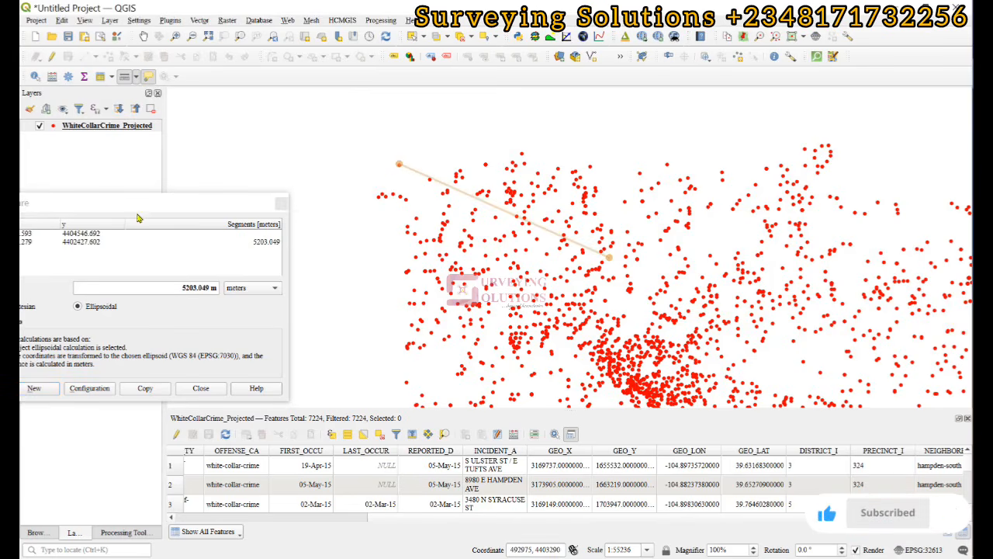
{"action": "left_click_drag", "start_coordinate": [142, 207], "coordinate": [274, 211]}
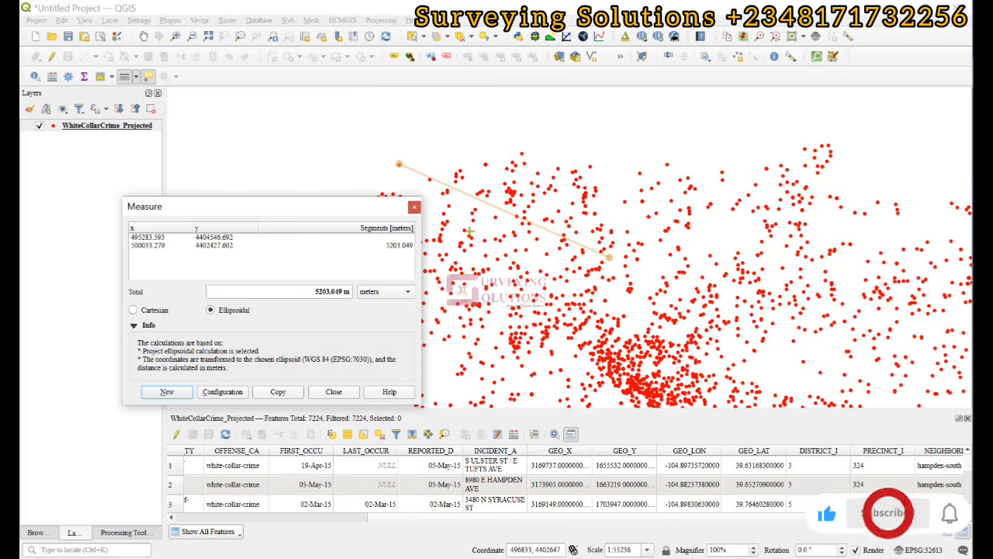
Step: Display the measured line length in kilometers and in feet, and close the measurement
{"action": "left_click", "coordinate": [385, 293]}
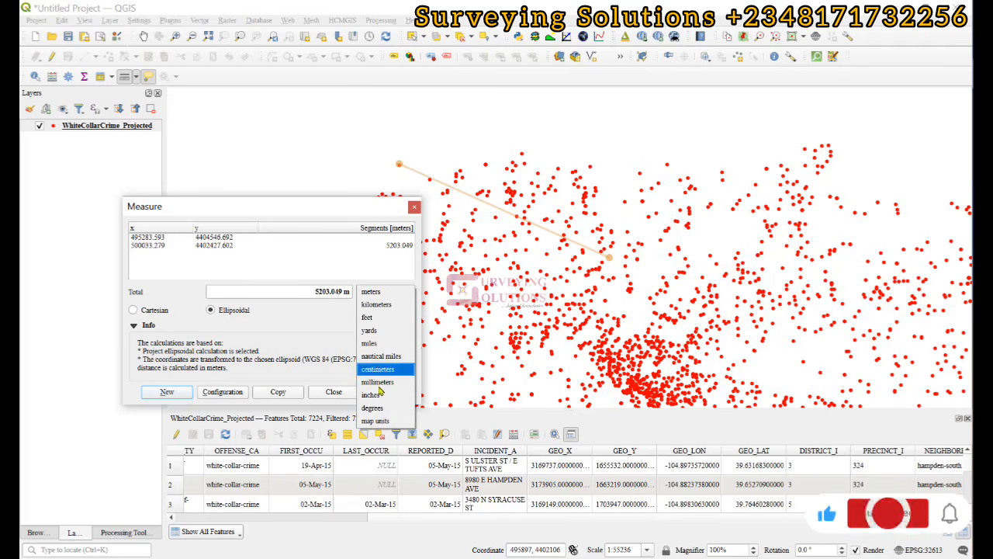
{"action": "left_click", "coordinate": [384, 304]}
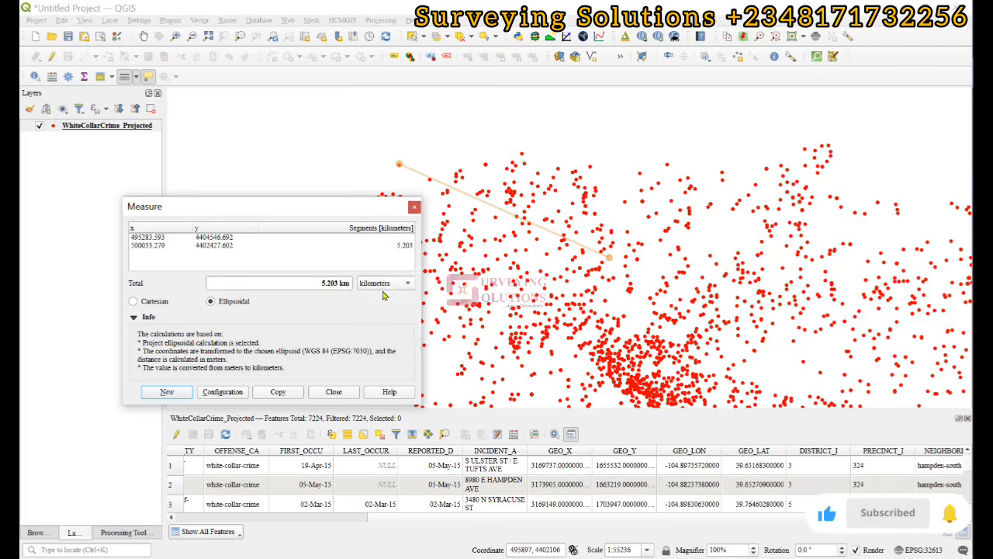
{"action": "left_click", "coordinate": [380, 283]}
{"action": "left_click", "coordinate": [364, 291]}
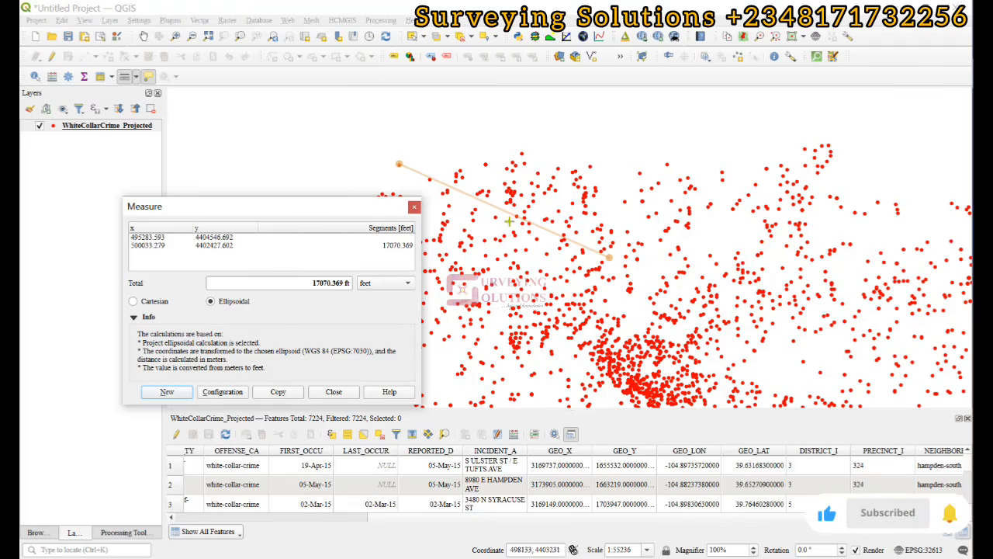
{"action": "left_click", "coordinate": [405, 203]}
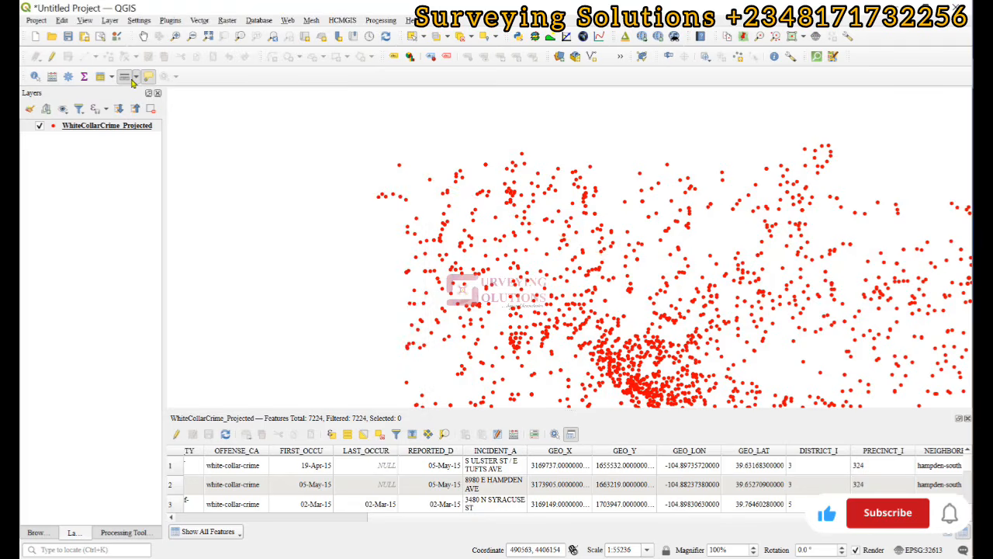
Step: Measure the area of a four-sided region enclosing the northwestern crime points on the map
{"action": "left_click", "coordinate": [135, 76]}
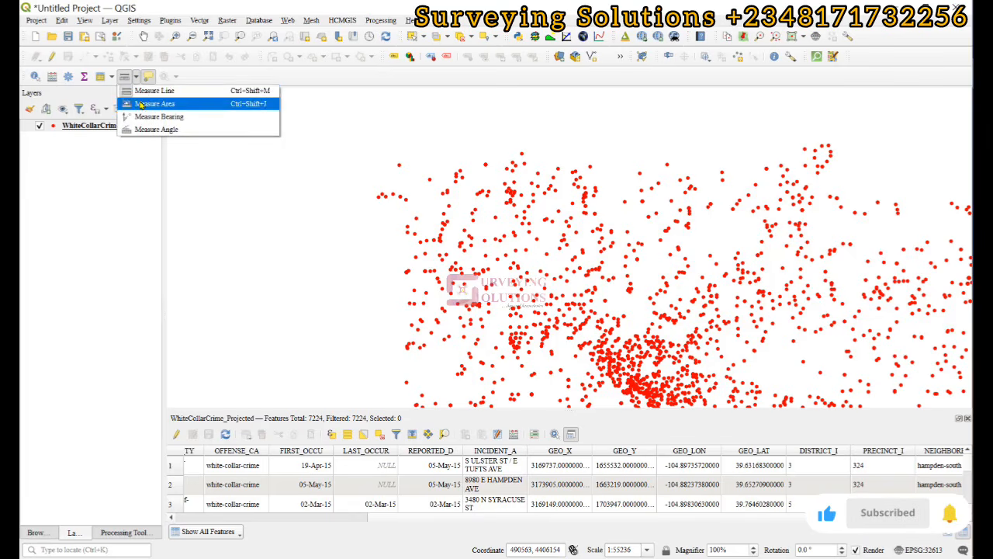
{"action": "left_click", "coordinate": [139, 104]}
{"action": "left_click_drag", "start_coordinate": [270, 196], "coordinate": [194, 256]}
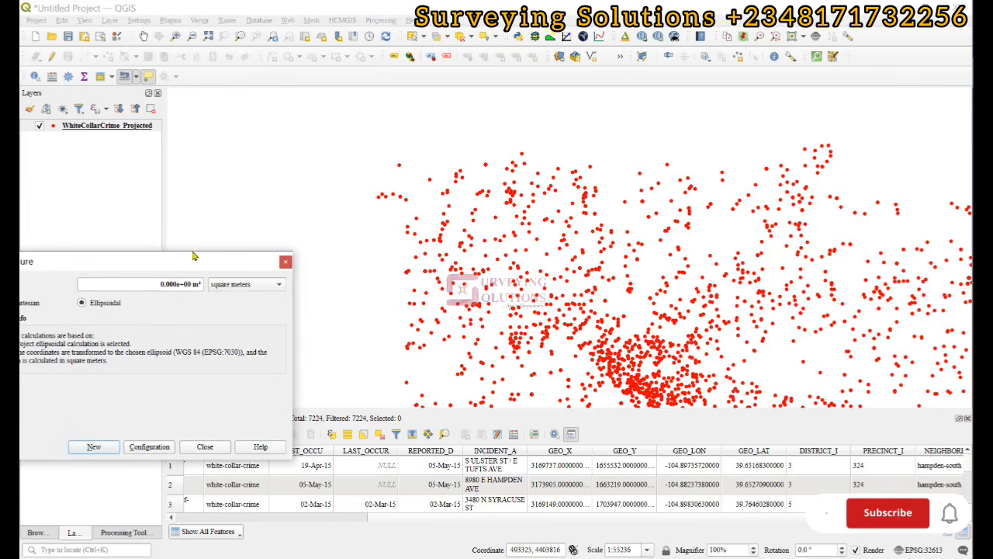
{"action": "left_click", "coordinate": [359, 143]}
{"action": "left_click", "coordinate": [507, 139]}
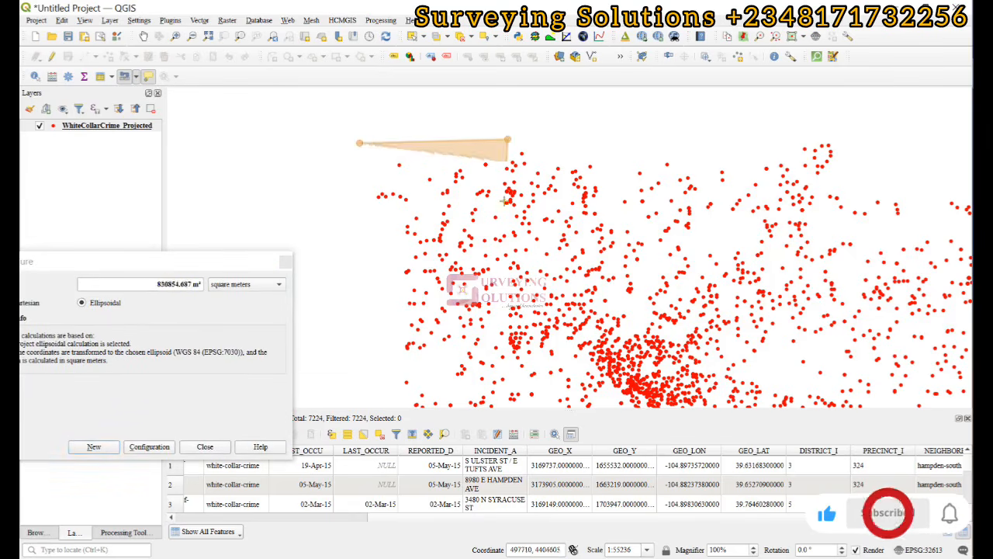
{"action": "left_click", "coordinate": [508, 244]}
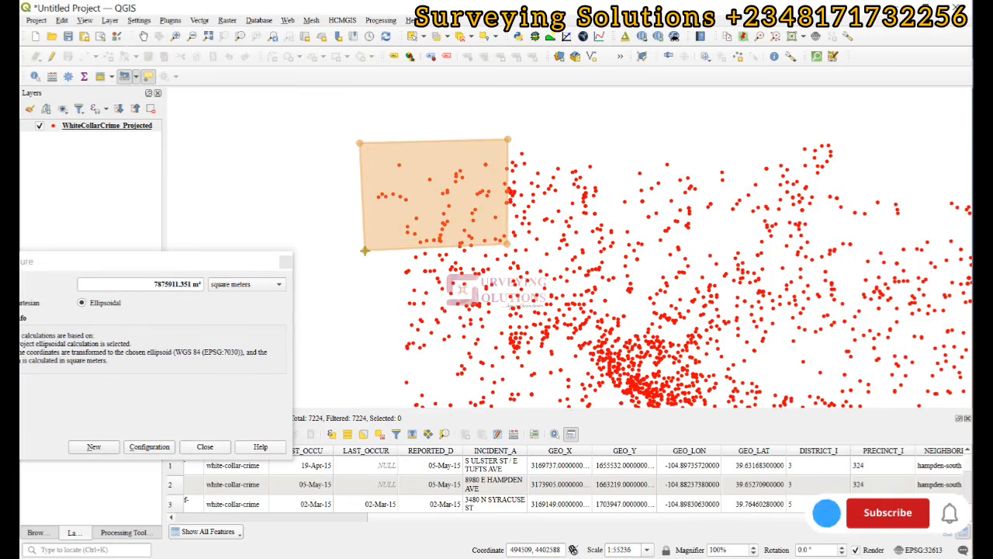
{"action": "right_click", "coordinate": [365, 251]}
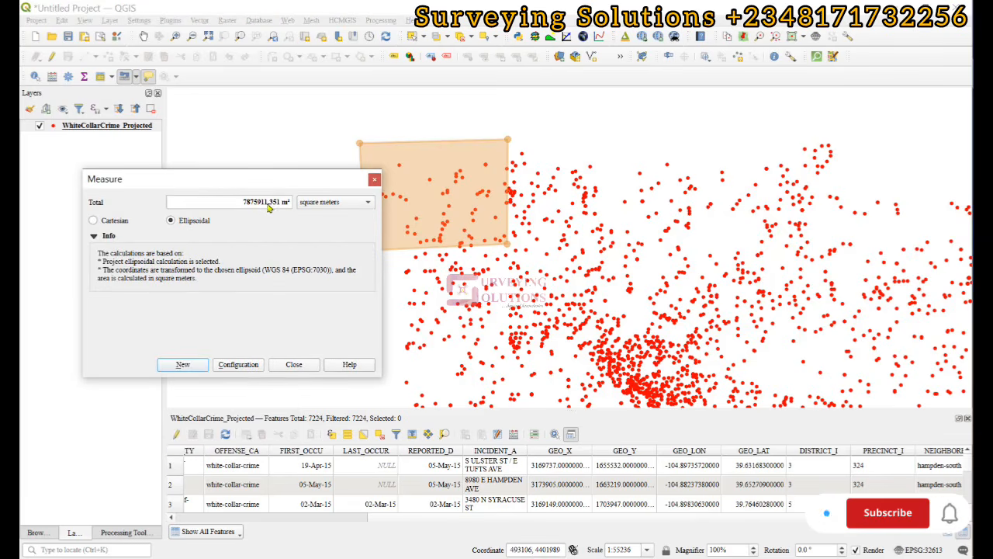
Step: Review the available units for the measured area and close the measurement
{"action": "left_click", "coordinate": [355, 203]}
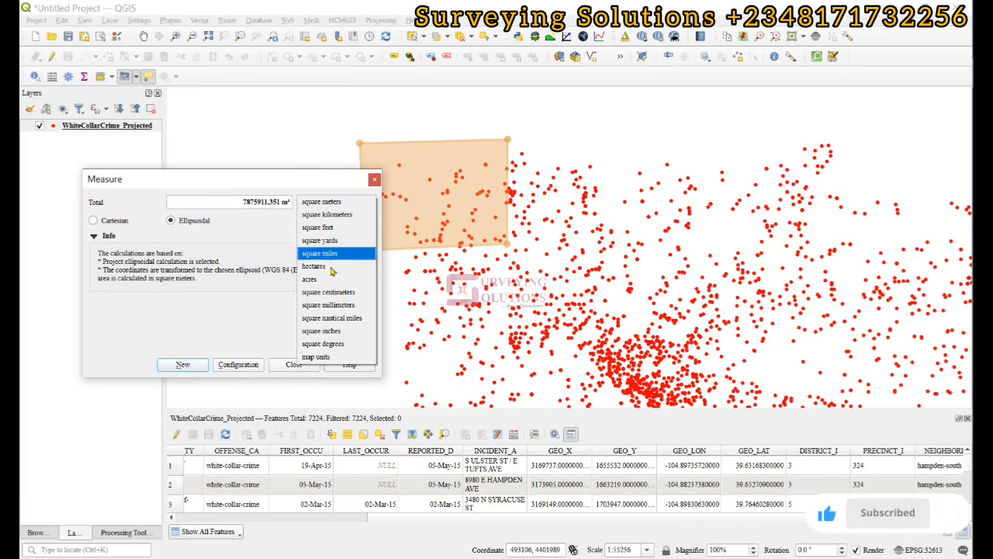
{"action": "left_click", "coordinate": [375, 181]}
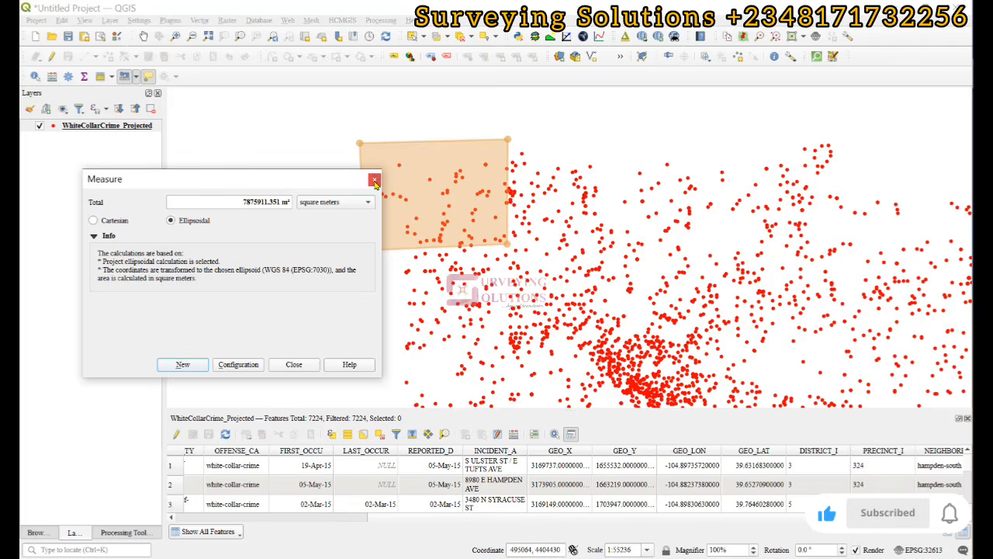
{"action": "left_click", "coordinate": [374, 181]}
Step: Try to measure a bearing from the empty map area west of the crime points
{"action": "left_click", "coordinate": [137, 77]}
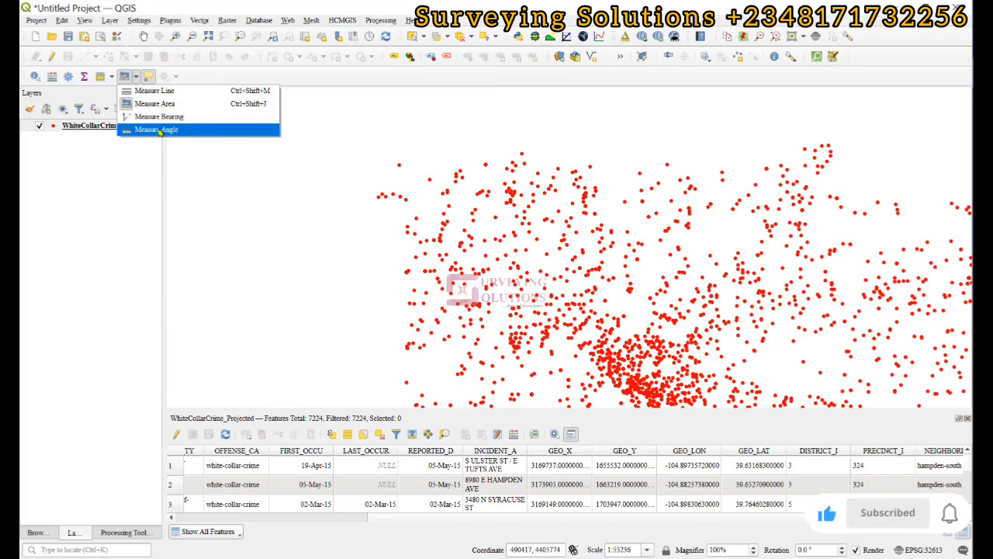
{"action": "left_click", "coordinate": [159, 116]}
{"action": "left_click", "coordinate": [322, 199]}
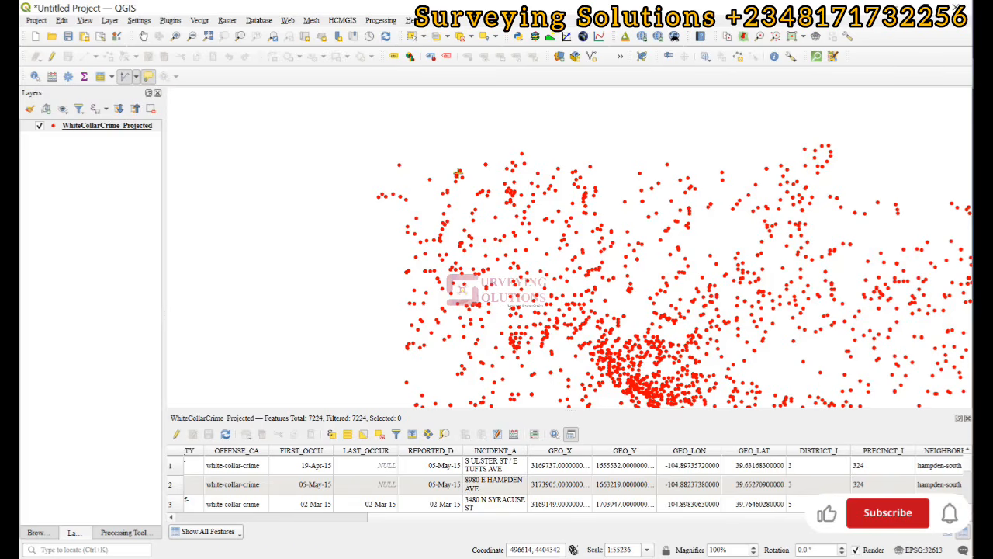
Step: Leave the bearing measurement for the Pan tool and check map tips on individual northwestern crime points
{"action": "left_click", "coordinate": [144, 36]}
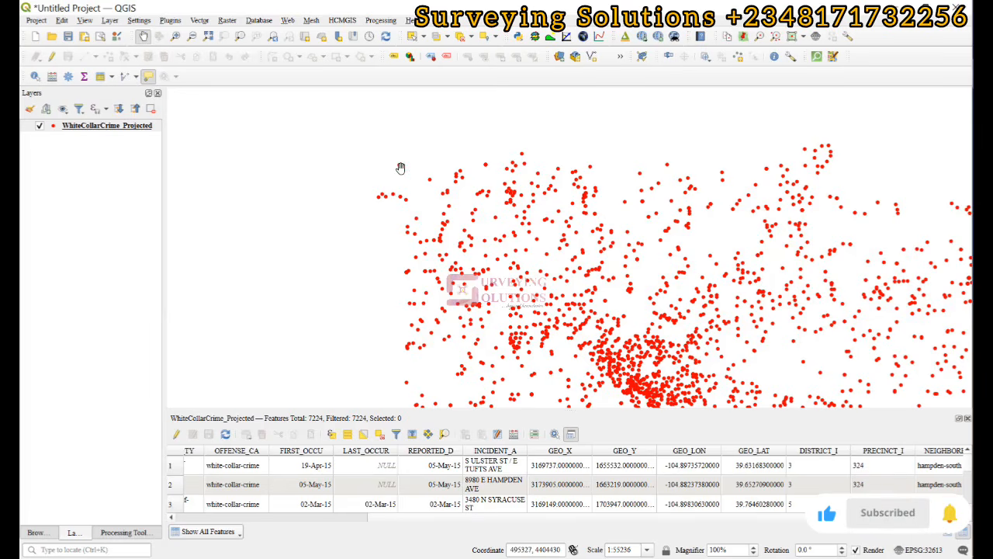
{"action": "mouse_move", "coordinate": [400, 167]}
{"action": "left_click", "coordinate": [148, 76]}
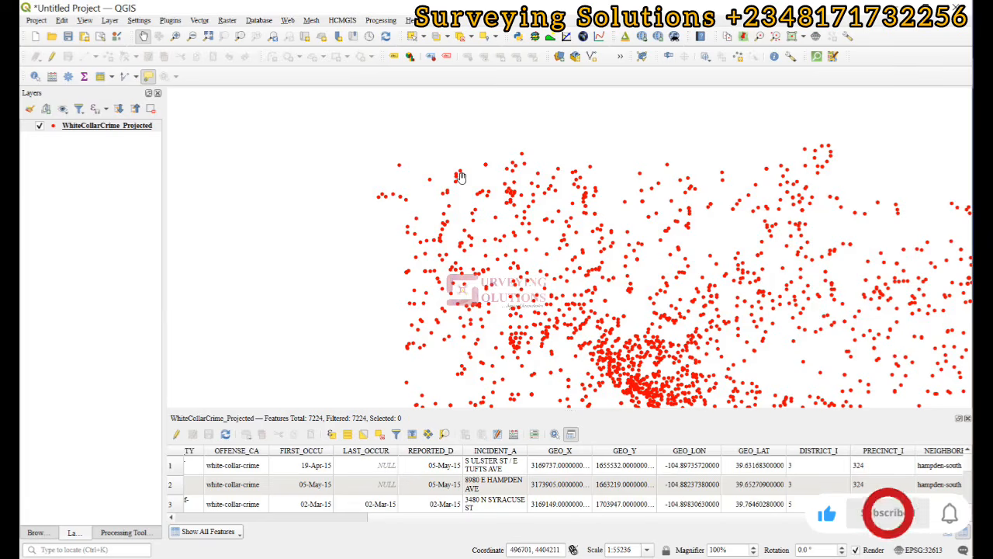
{"action": "mouse_move", "coordinate": [460, 178]}
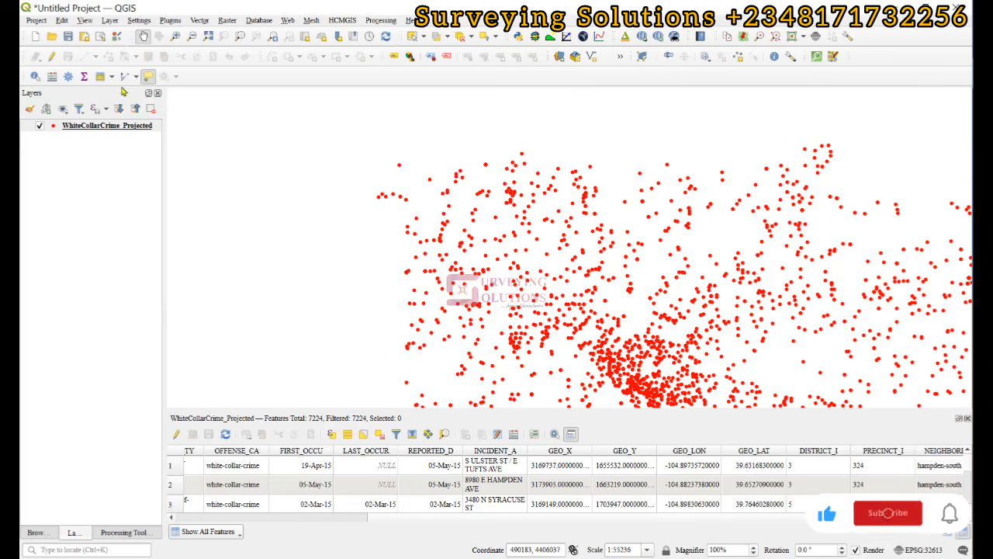
{"action": "left_click_drag", "start_coordinate": [588, 262], "coordinate": [544, 227]}
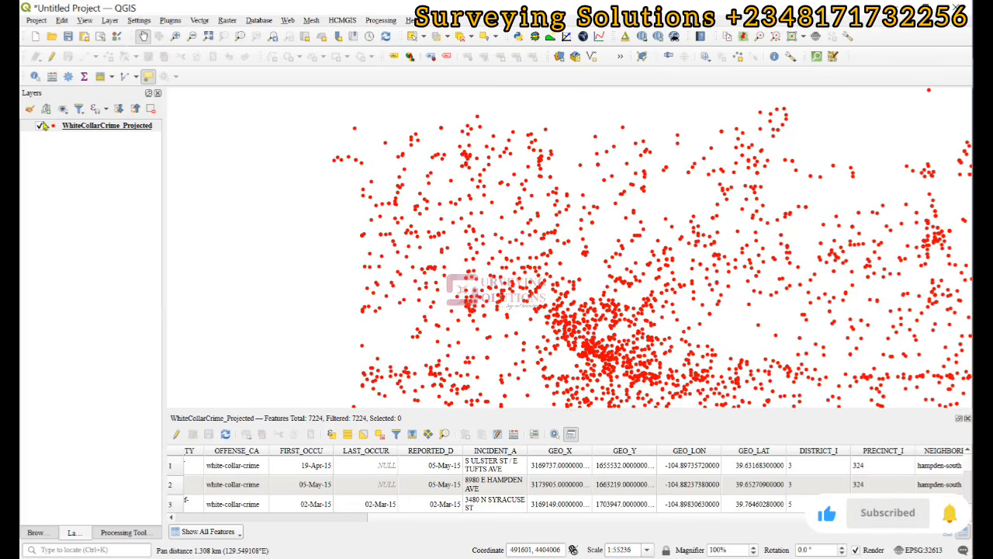